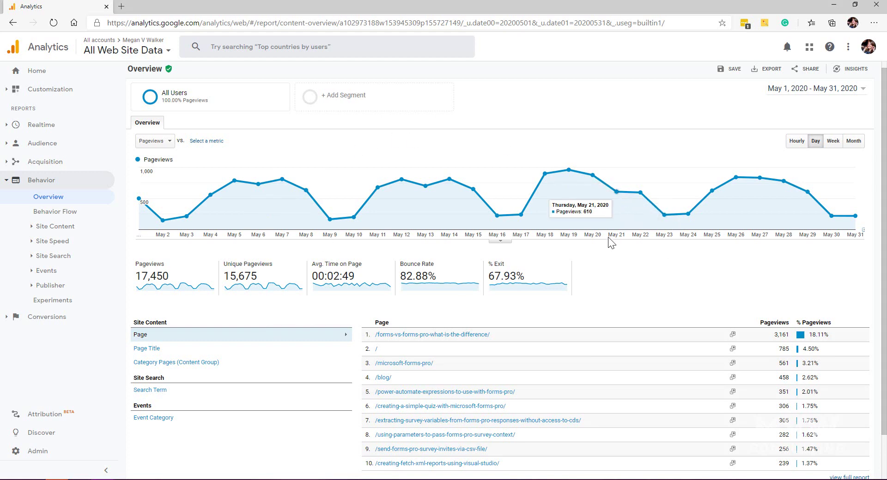
Step: Add the New Users and Returning Users segments alongside All Users in the Behavior Overview report
{"action": "left_click", "coordinate": [341, 104]}
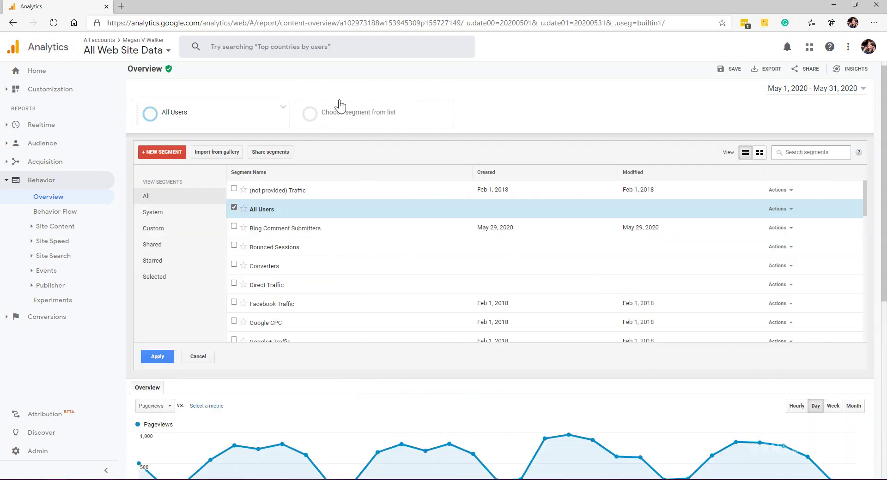
{"action": "scroll", "coordinate": [301, 254], "scroll_direction": "down", "scroll_amount": 3}
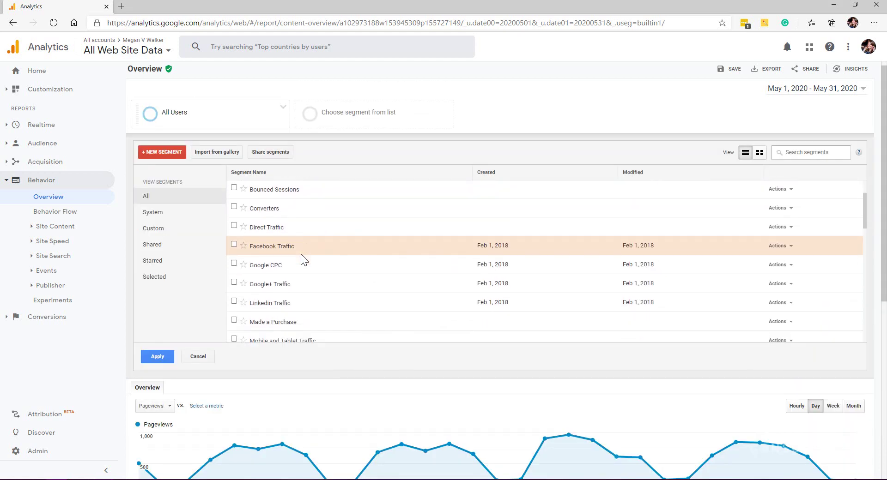
{"action": "scroll", "coordinate": [301, 254], "scroll_direction": "down", "scroll_amount": 3}
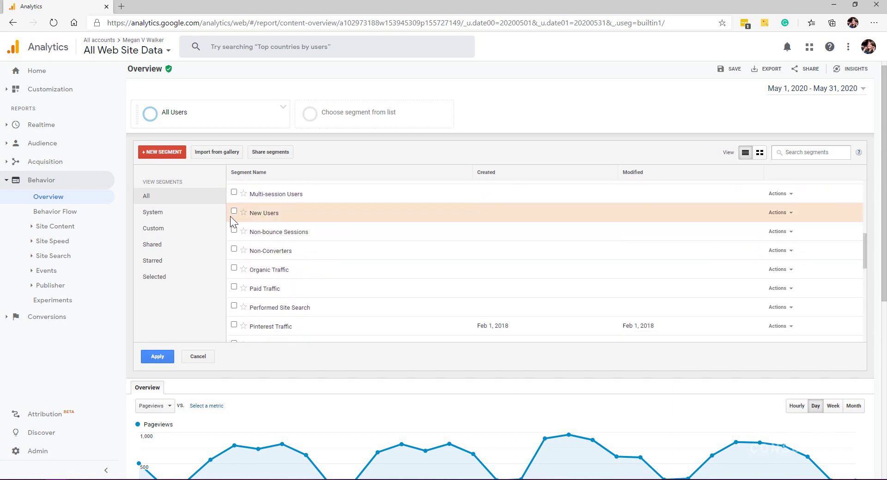
{"action": "left_click", "coordinate": [233, 212]}
{"action": "scroll", "coordinate": [352, 268], "scroll_direction": "down", "scroll_amount": 2}
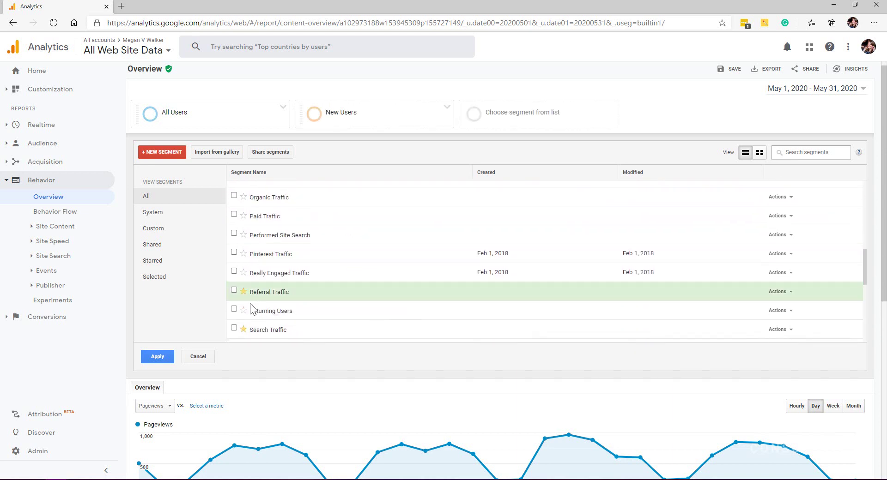
{"action": "left_click", "coordinate": [234, 310]}
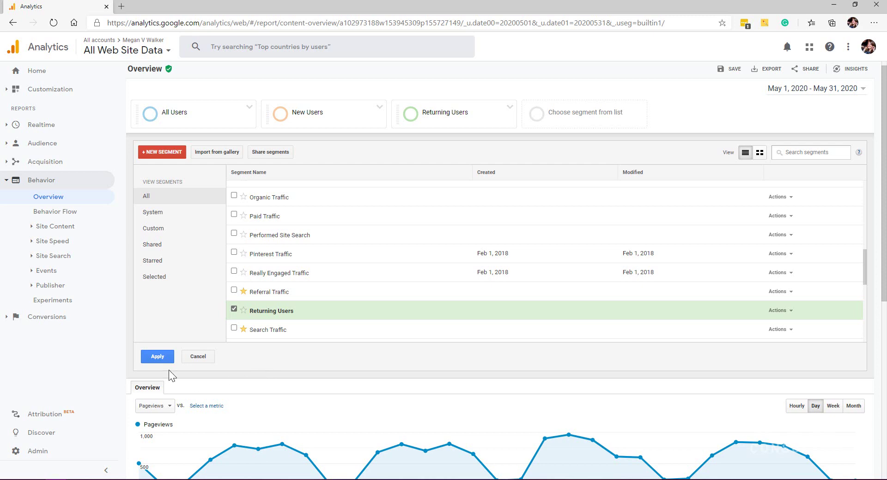
{"action": "left_click", "coordinate": [159, 358]}
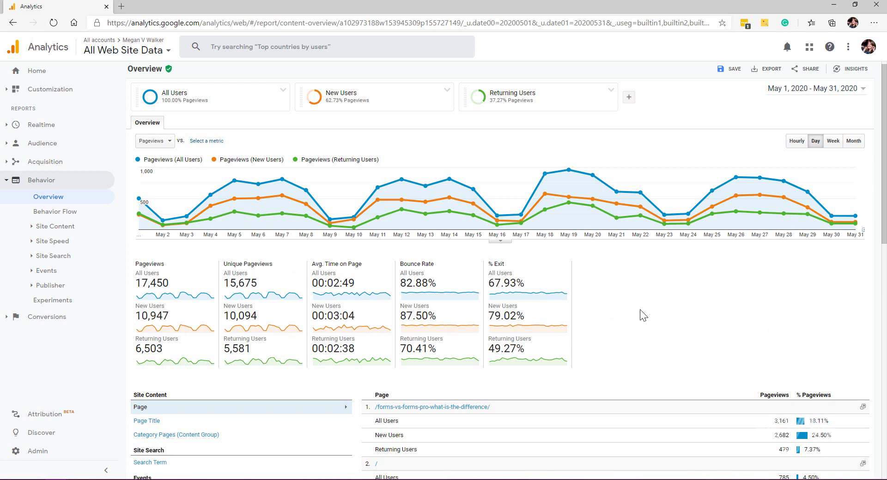
Step: Examine the overview metrics and the top pages' pageviews for all, new and returning users
{"action": "scroll", "coordinate": [639, 310], "scroll_direction": "down", "scroll_amount": 1}
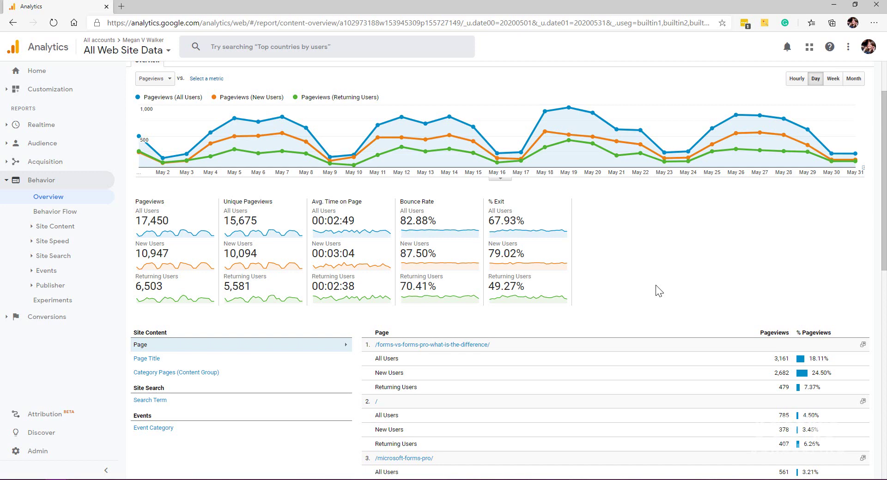
{"action": "scroll", "coordinate": [633, 261], "scroll_direction": "down", "scroll_amount": 3}
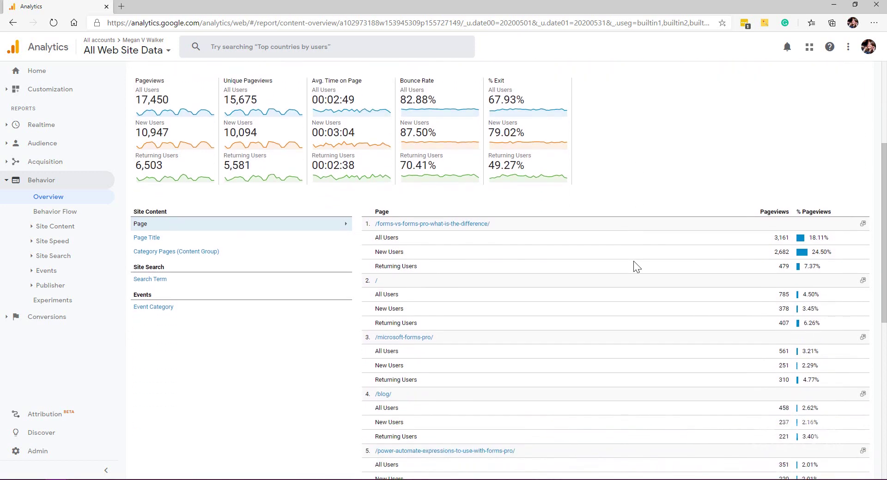
{"action": "scroll", "coordinate": [634, 267], "scroll_direction": "down", "scroll_amount": 2}
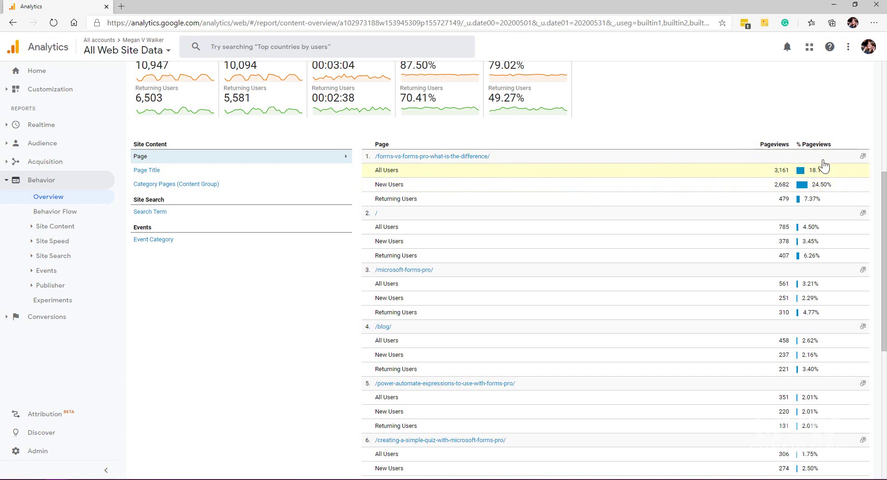
{"action": "scroll", "coordinate": [683, 184], "scroll_direction": "down", "scroll_amount": 1}
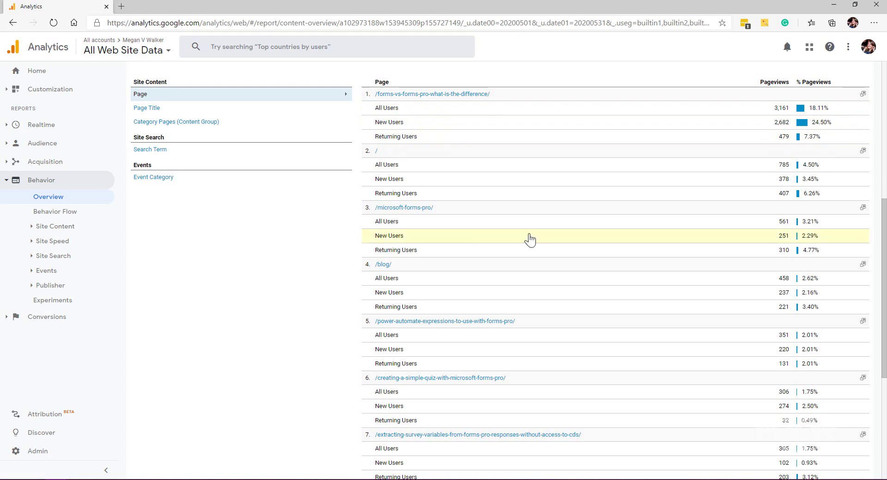
{"action": "scroll", "coordinate": [529, 240], "scroll_direction": "down", "scroll_amount": 2}
{"action": "scroll", "coordinate": [531, 239], "scroll_direction": "down", "scroll_amount": 2}
{"action": "scroll", "coordinate": [531, 239], "scroll_direction": "up", "scroll_amount": 8}
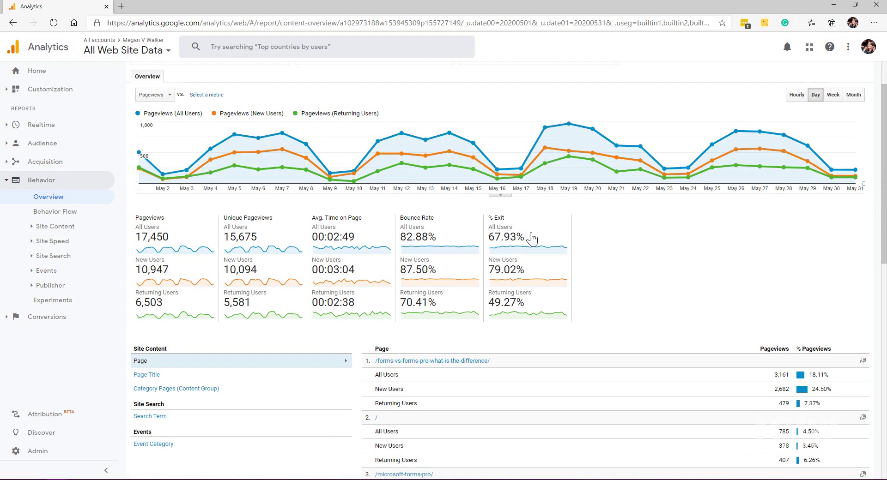
{"action": "scroll", "coordinate": [531, 239], "scroll_direction": "up", "scroll_amount": 1}
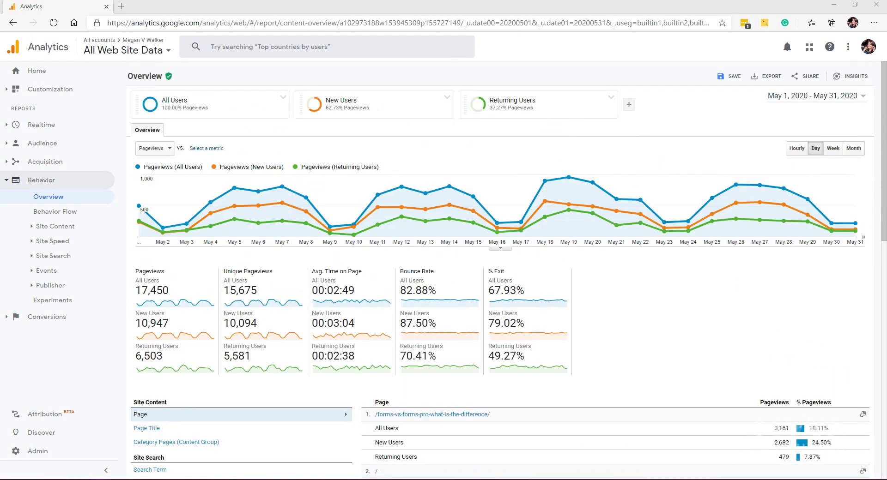
Step: Open the All Pages report under Site Content and review each page's metrics by user segment
{"action": "left_click", "coordinate": [57, 226]}
{"action": "left_click", "coordinate": [57, 241]}
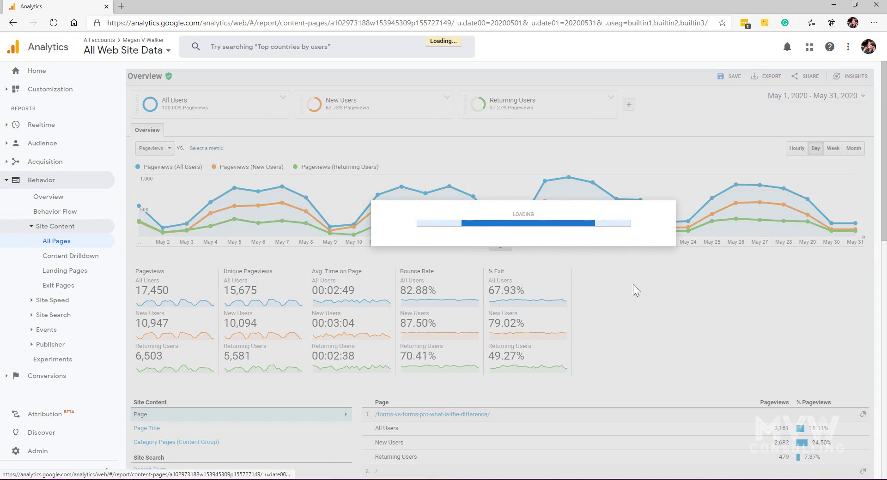
{"action": "scroll", "coordinate": [829, 207], "scroll_direction": "down", "scroll_amount": 3}
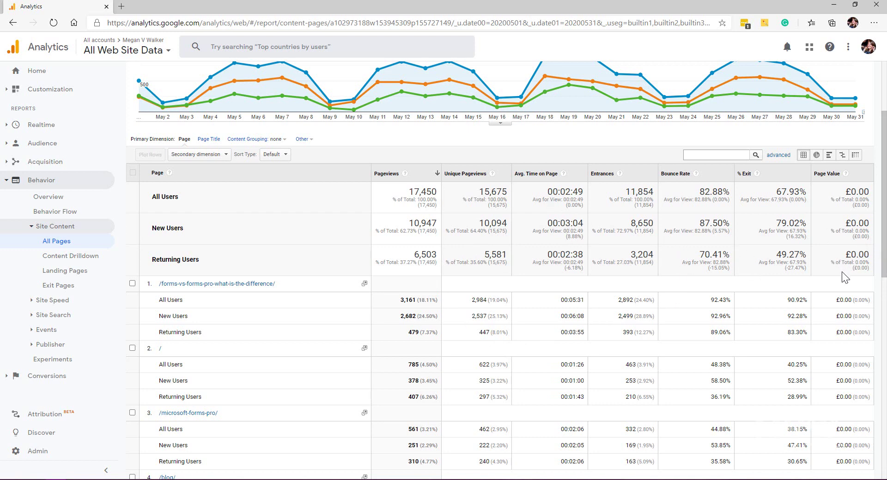
{"action": "scroll", "coordinate": [797, 239], "scroll_direction": "down", "scroll_amount": 2}
{"action": "scroll", "coordinate": [561, 326], "scroll_direction": "down", "scroll_amount": 5}
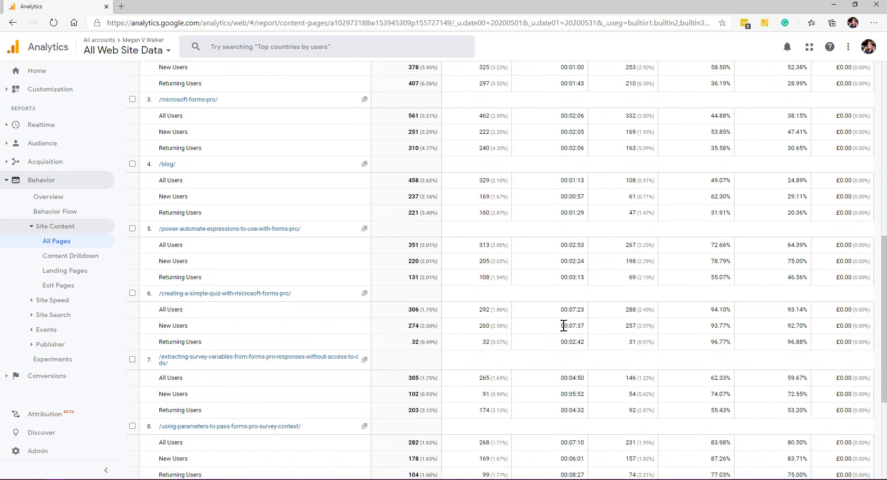
{"action": "scroll", "coordinate": [564, 325], "scroll_direction": "up", "scroll_amount": 8}
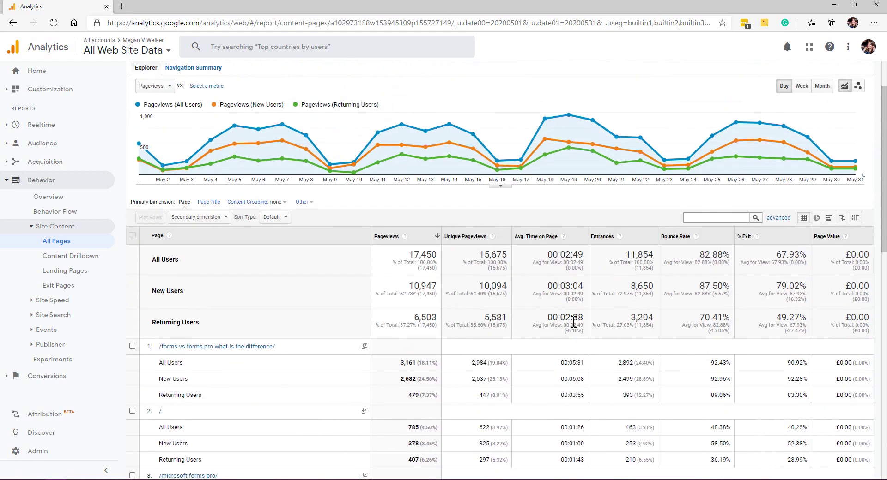
{"action": "scroll", "coordinate": [573, 322], "scroll_direction": "down", "scroll_amount": 3}
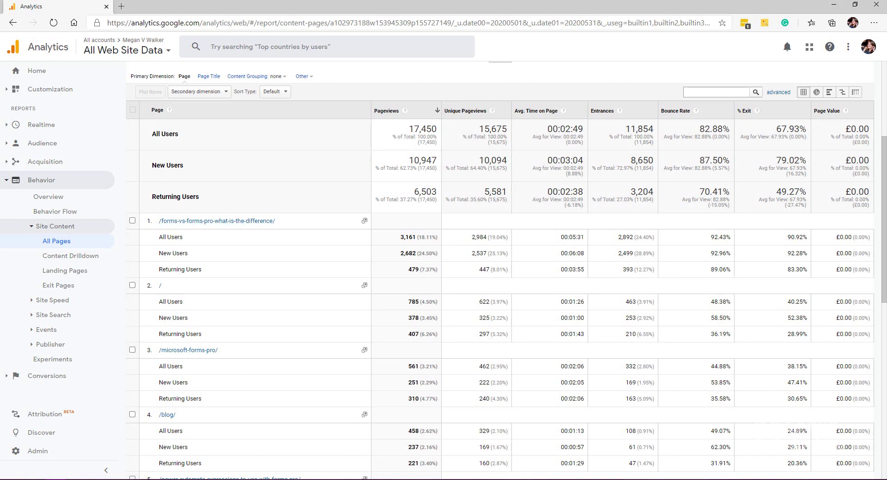
Step: Show the All Pages data as percentage pie charts and inspect the largest slices for All Users and New Users
{"action": "left_click", "coordinate": [817, 93]}
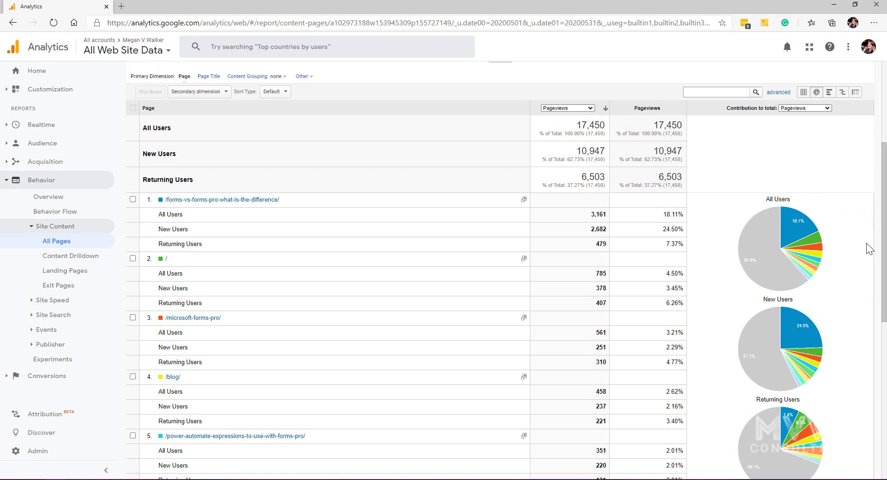
{"action": "mouse_move", "coordinate": [797, 218]}
{"action": "mouse_move", "coordinate": [811, 339]}
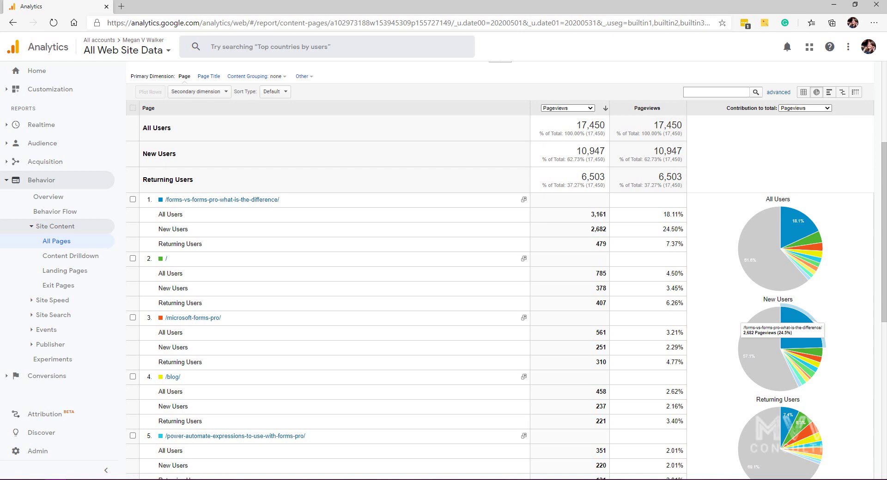
Step: Open the Content Drilldown report and remove the New Users and Returning Users segments, keeping All Users
{"action": "left_click", "coordinate": [52, 259]}
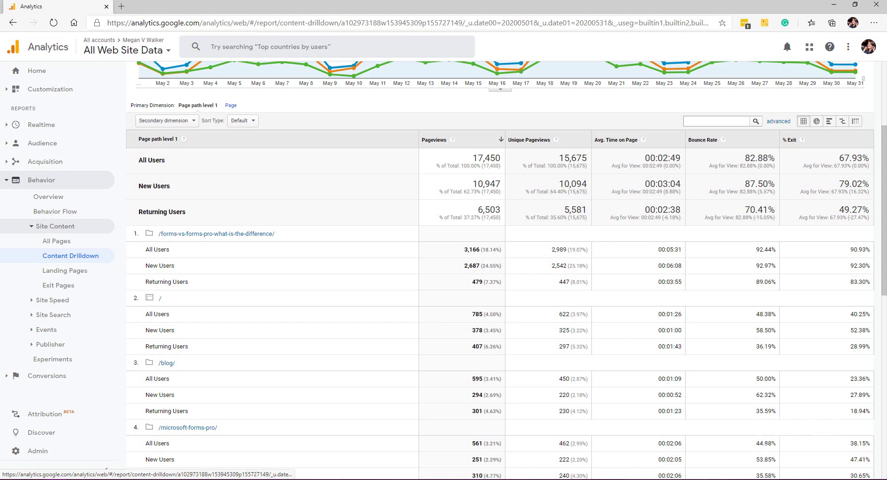
{"action": "scroll", "coordinate": [369, 176], "scroll_direction": "up", "scroll_amount": 3}
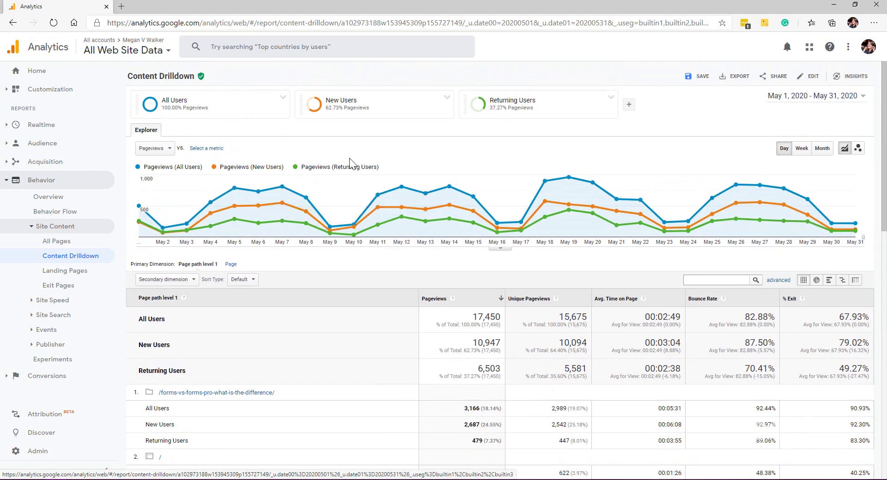
{"action": "left_click", "coordinate": [249, 101]}
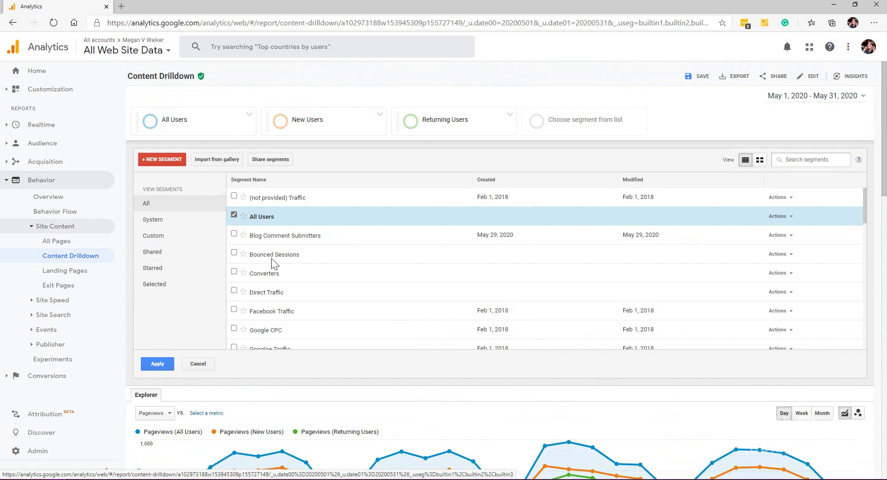
{"action": "scroll", "coordinate": [254, 262], "scroll_direction": "down", "scroll_amount": 5}
{"action": "left_click", "coordinate": [234, 268]}
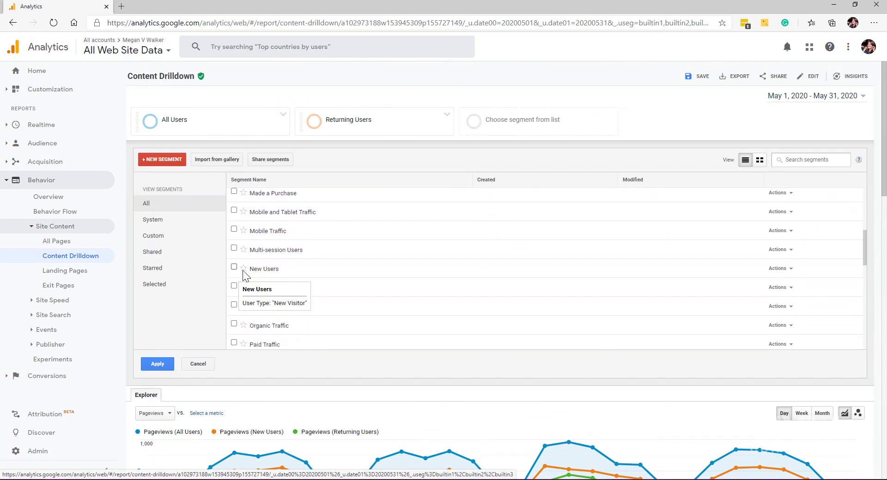
{"action": "scroll", "coordinate": [326, 270], "scroll_direction": "down", "scroll_amount": 4}
{"action": "left_click", "coordinate": [233, 268]}
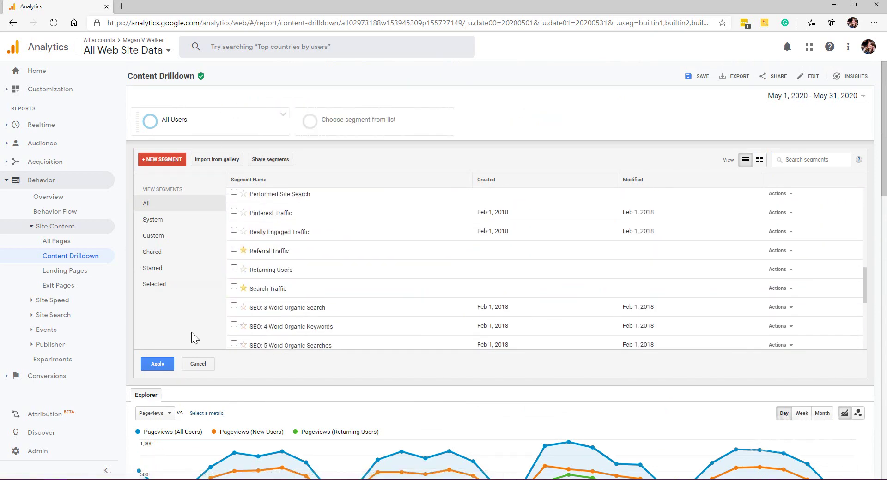
{"action": "left_click", "coordinate": [160, 363]}
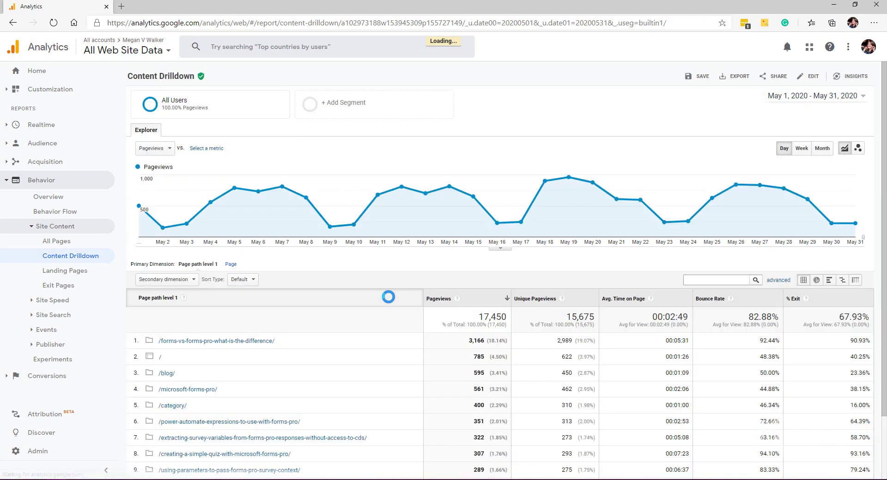
Step: Drill down through the /category/, /microsoft-forms-pro/ and /page/ path levels in the Content Drilldown report
{"action": "scroll", "coordinate": [424, 304], "scroll_direction": "down", "scroll_amount": 2}
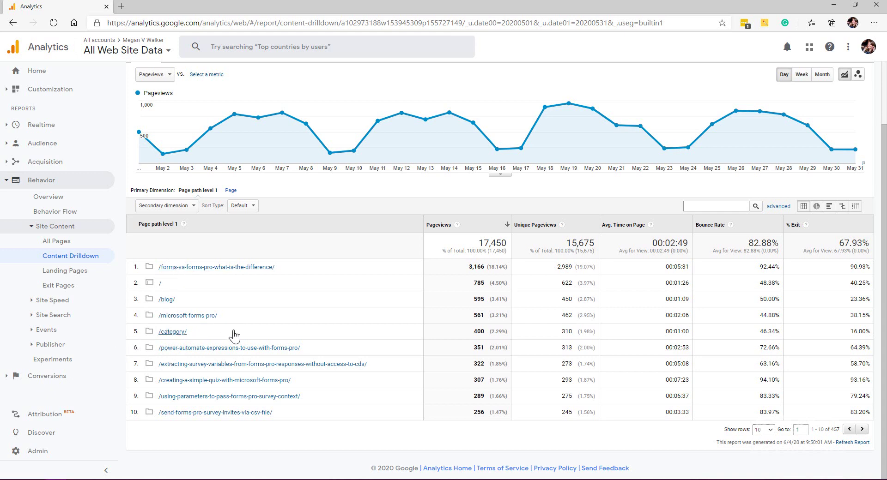
{"action": "left_click", "coordinate": [173, 332]}
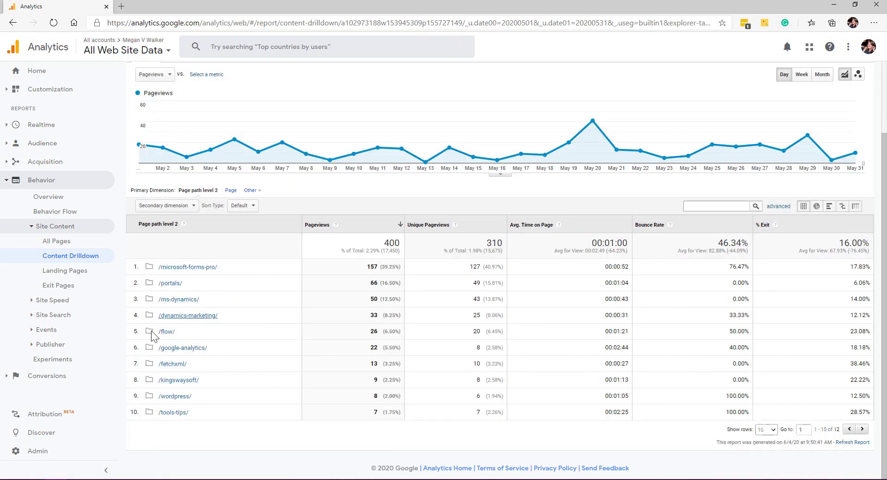
{"action": "left_click", "coordinate": [206, 270]}
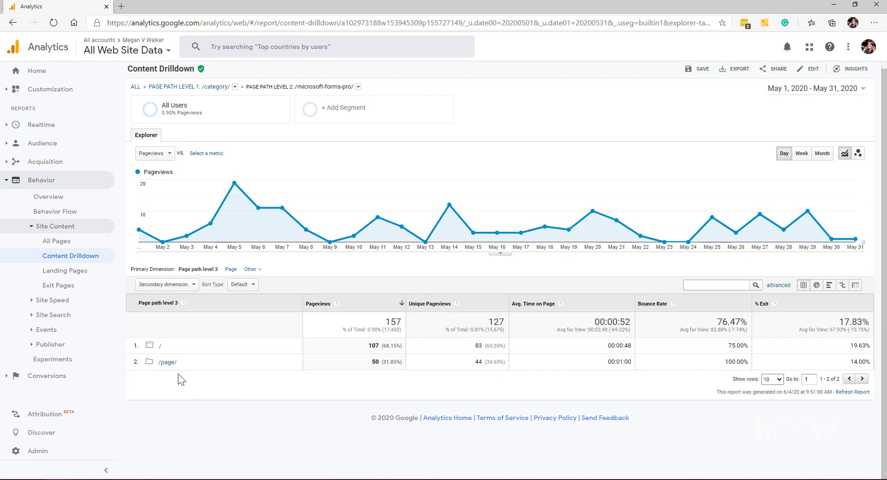
{"action": "left_click", "coordinate": [168, 363]}
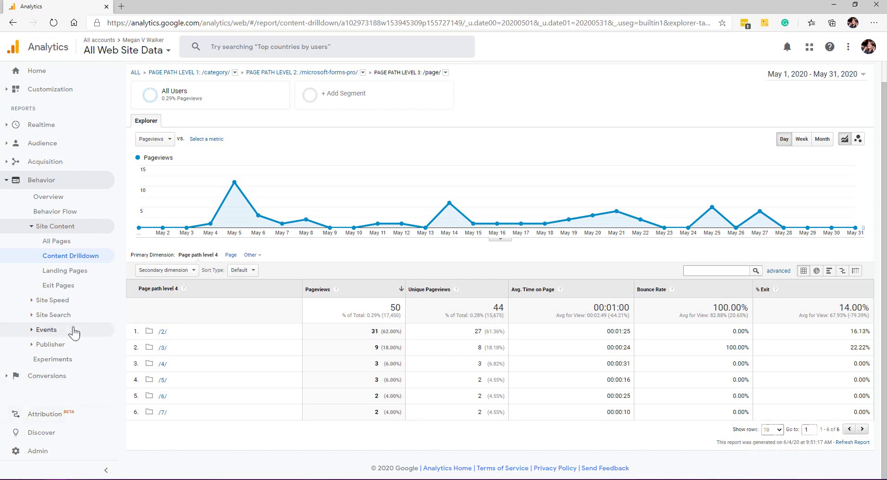
Step: Collapse the Site Content reports and open the Site Speed Overview report
{"action": "left_click", "coordinate": [27, 227]}
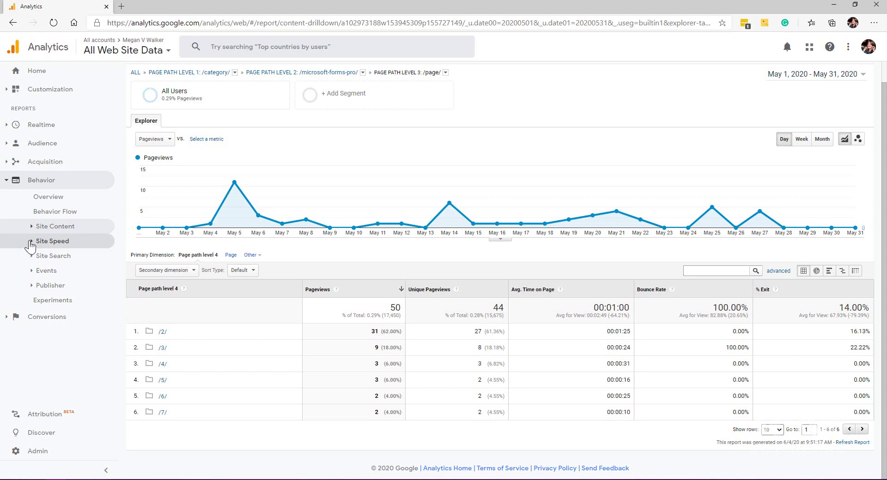
{"action": "left_click", "coordinate": [31, 243]}
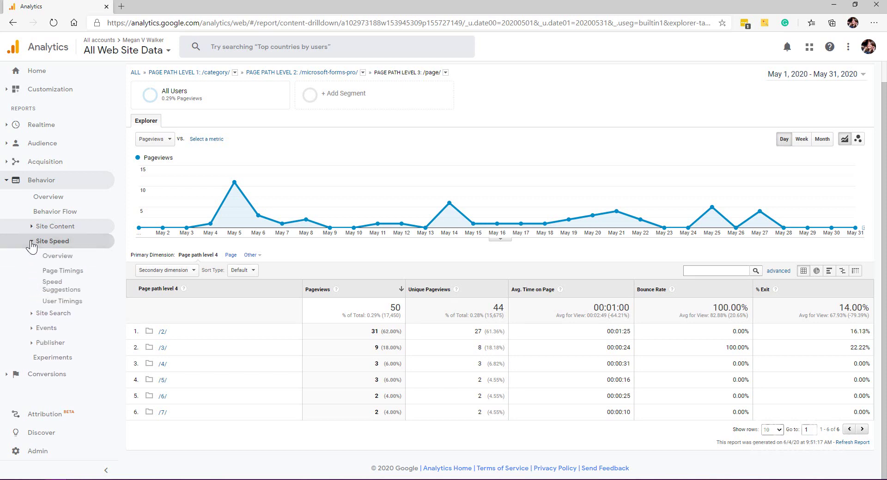
{"action": "left_click", "coordinate": [68, 259]}
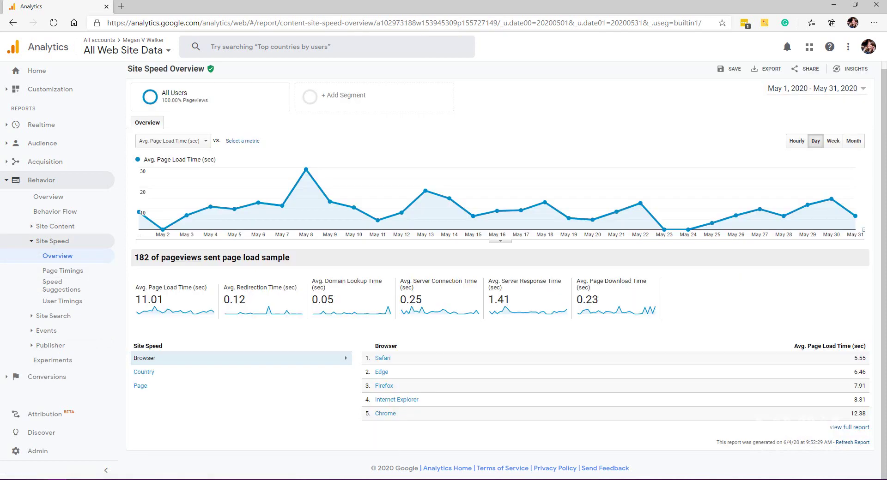
Step: Compare the May 1–31, 2020 site speed data to the previous period and check the average page load time
{"action": "left_click", "coordinate": [861, 92]}
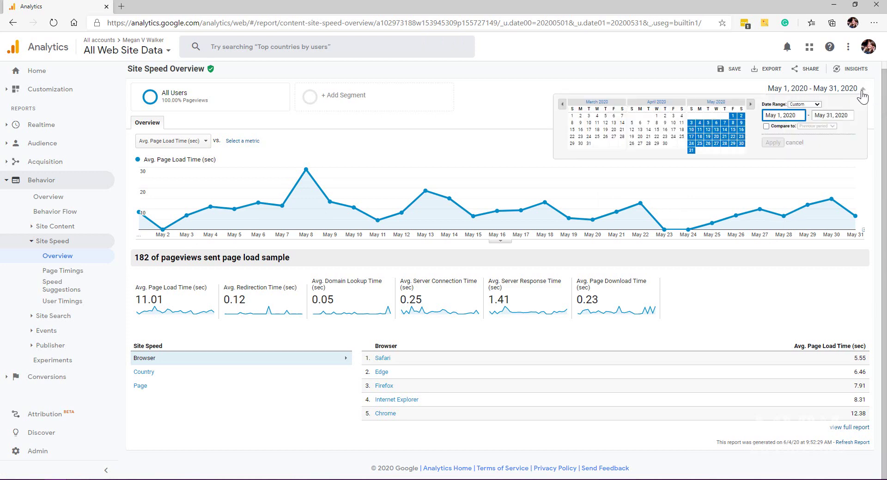
{"action": "left_click", "coordinate": [766, 126]}
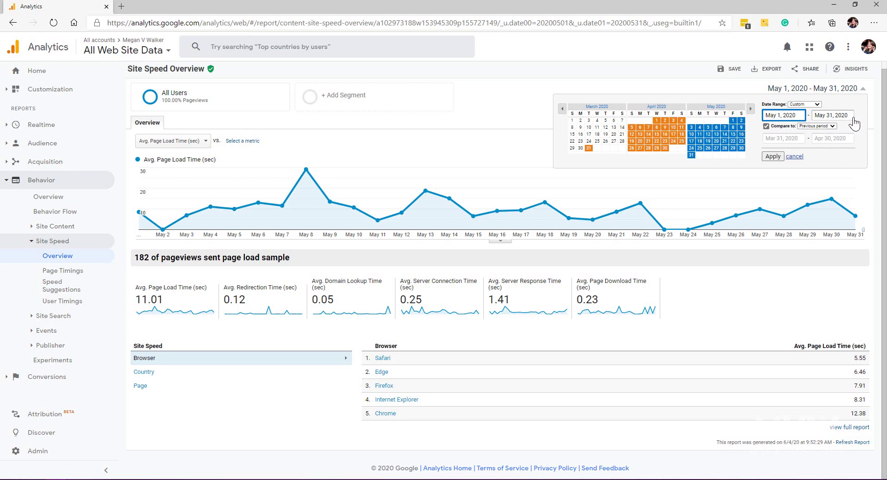
{"action": "left_click", "coordinate": [772, 157]}
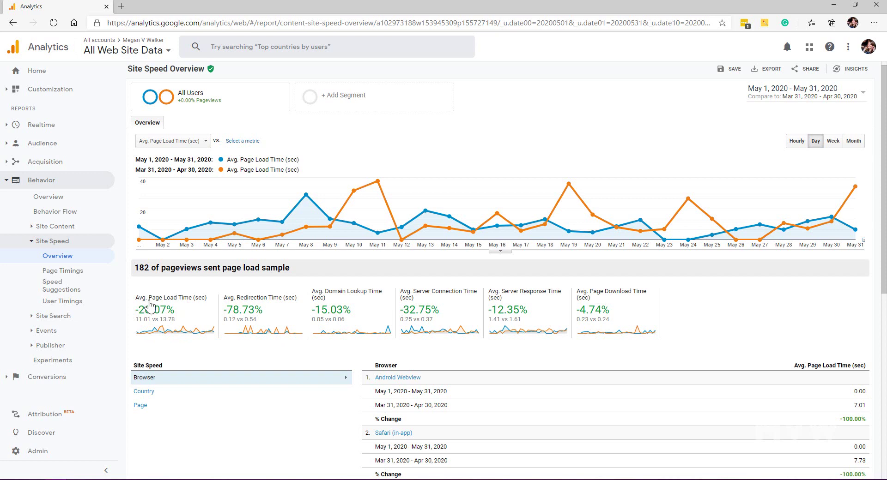
{"action": "mouse_move", "coordinate": [183, 304]}
Step: Plot the average page load time by hour and inspect the late-May spikes on the chart
{"action": "left_click", "coordinate": [800, 142]}
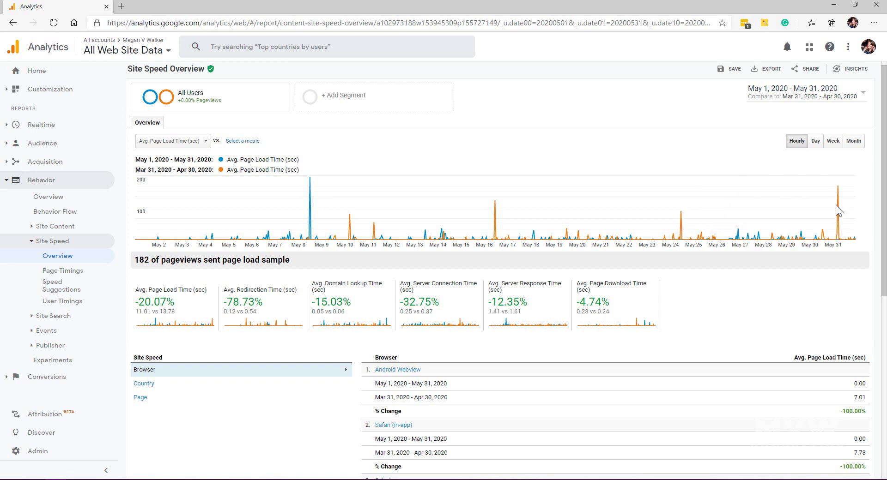
{"action": "mouse_move", "coordinate": [834, 206]}
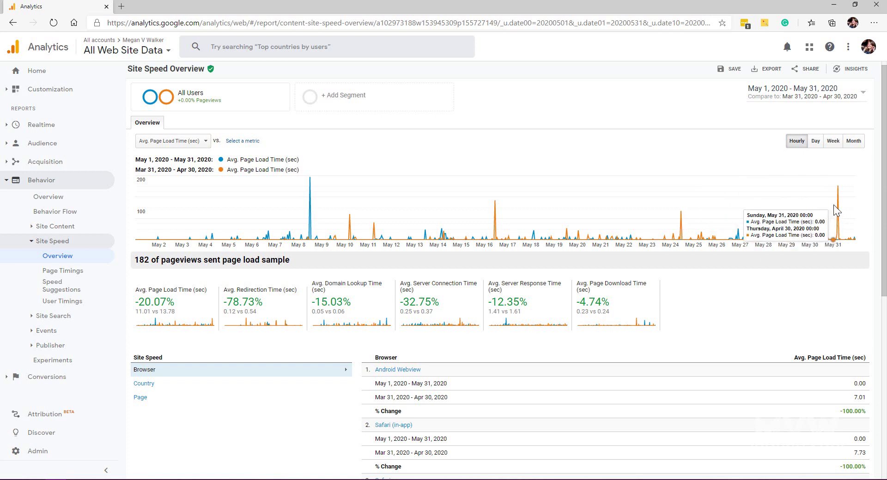
{"action": "mouse_move", "coordinate": [684, 219]}
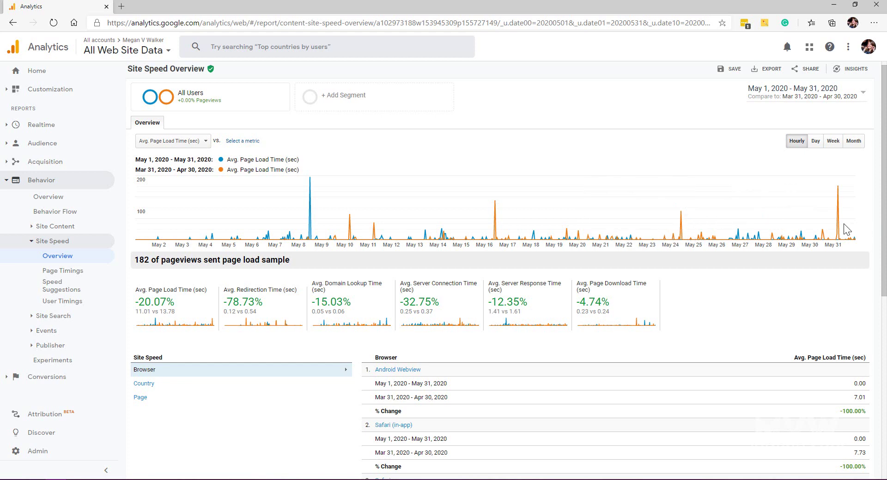